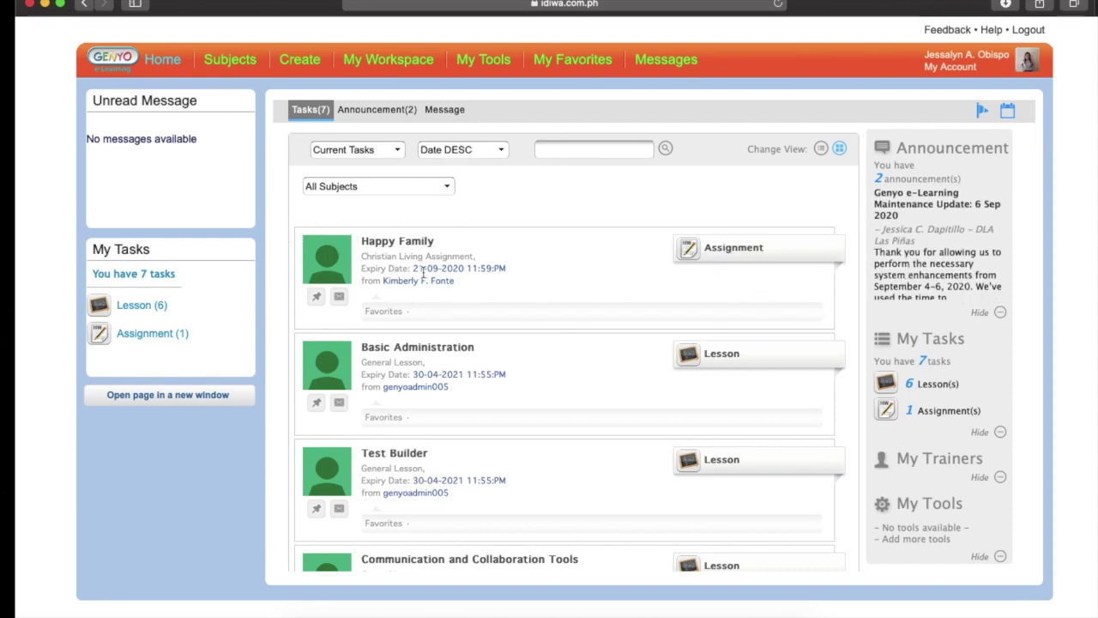
Proceed with the Happy Family assignment and write "I have a happy family" as the response.
left_click(750, 251)
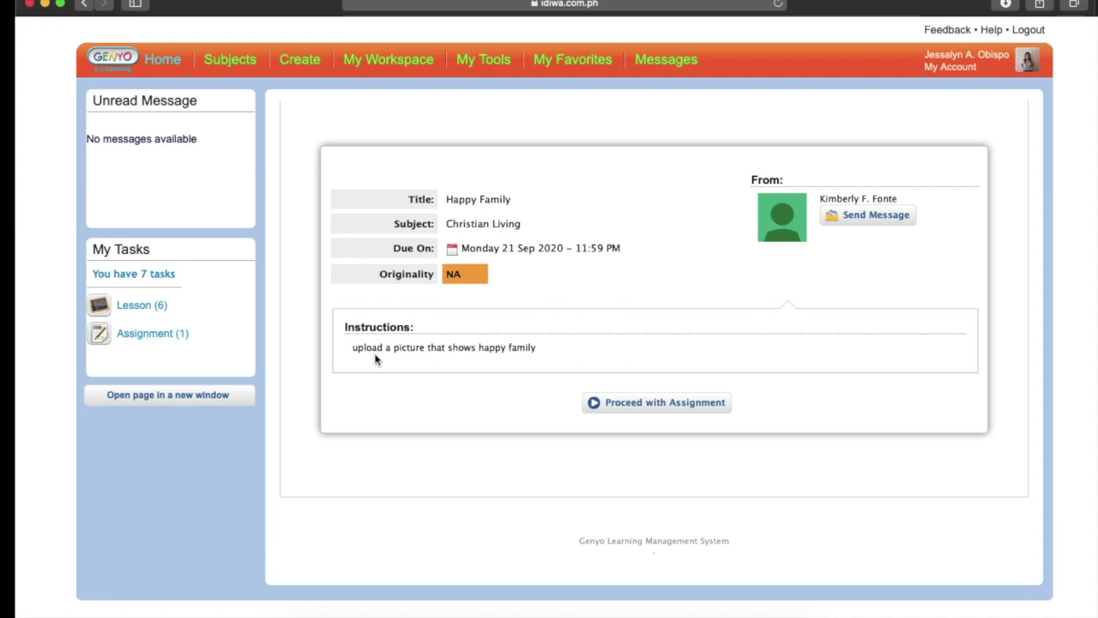
left_click(632, 410)
scroll(633, 410, "down", 2)
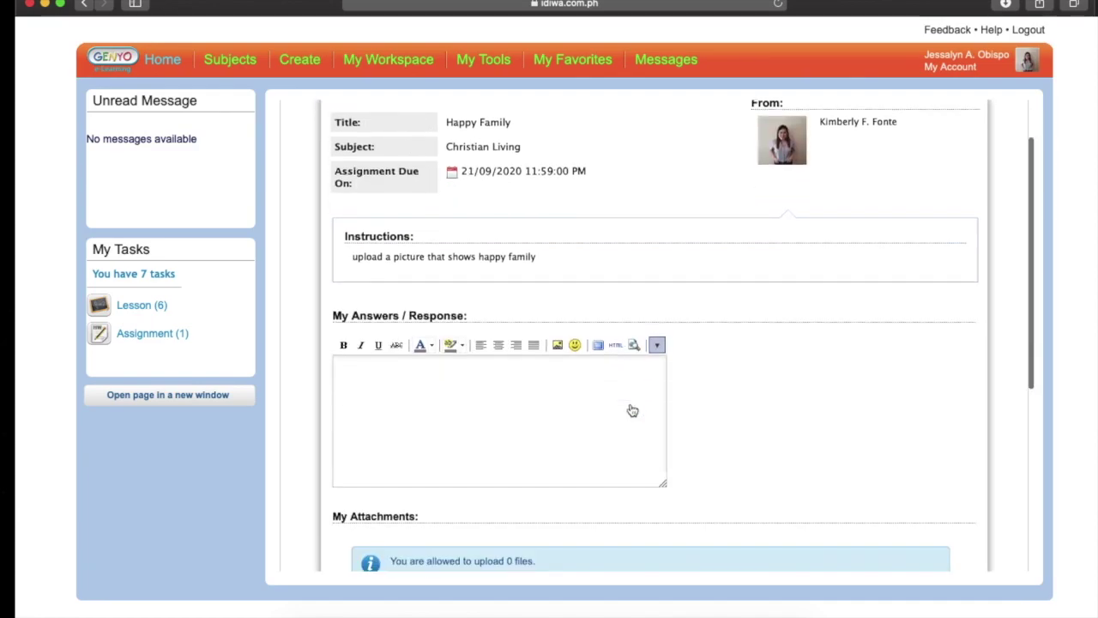
left_click(390, 360)
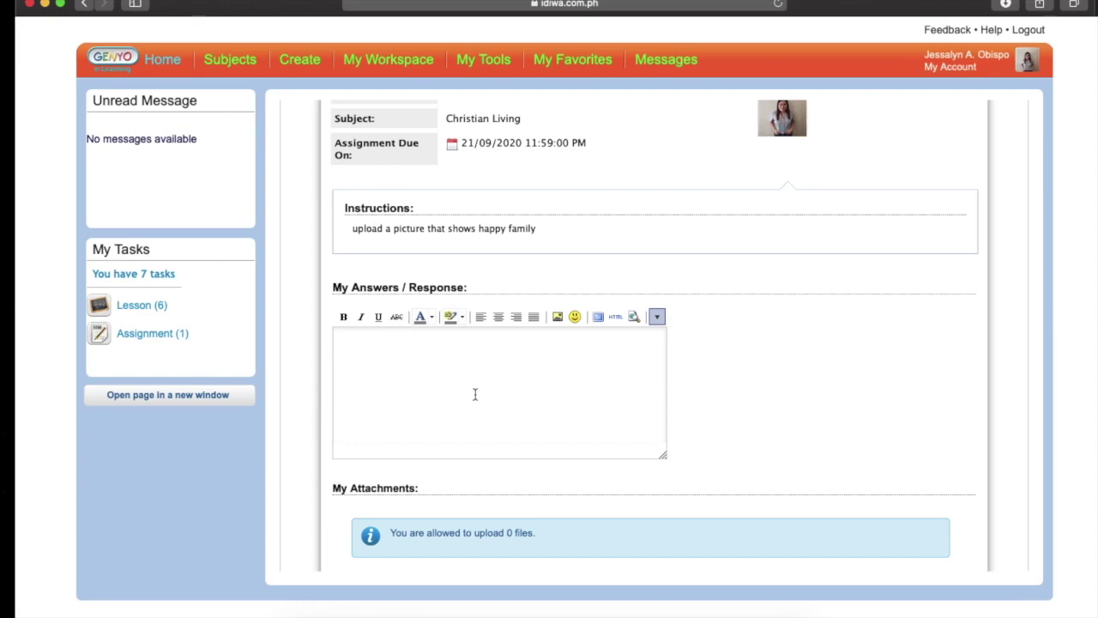
type("I have a happy family")
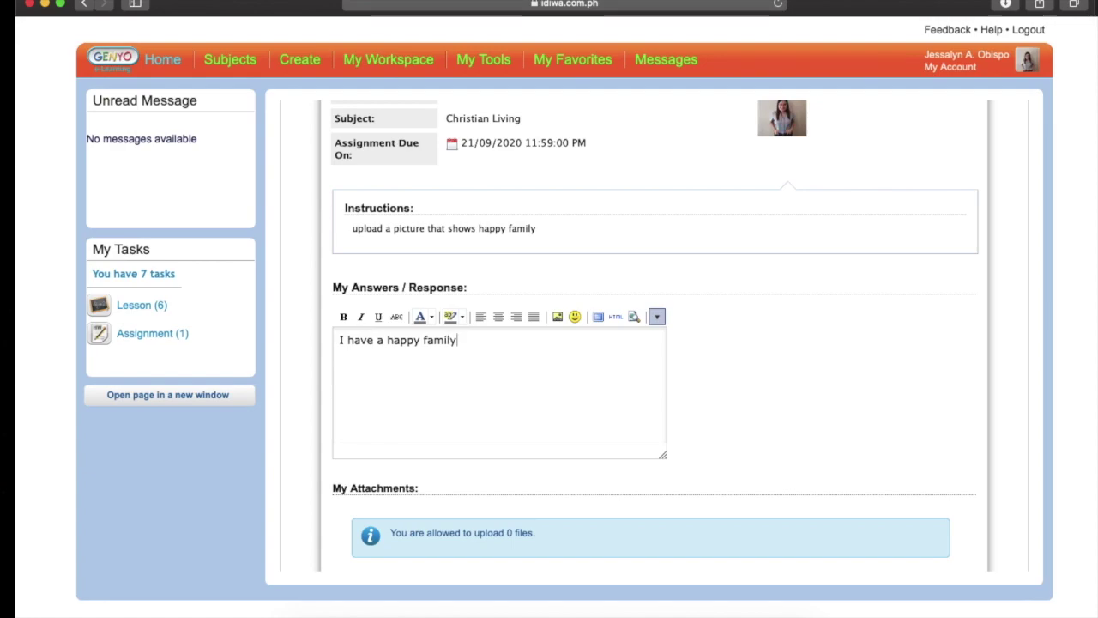
Start inserting an image into the response and choose the Family Picture file from the Desktop folder.
left_click(557, 319)
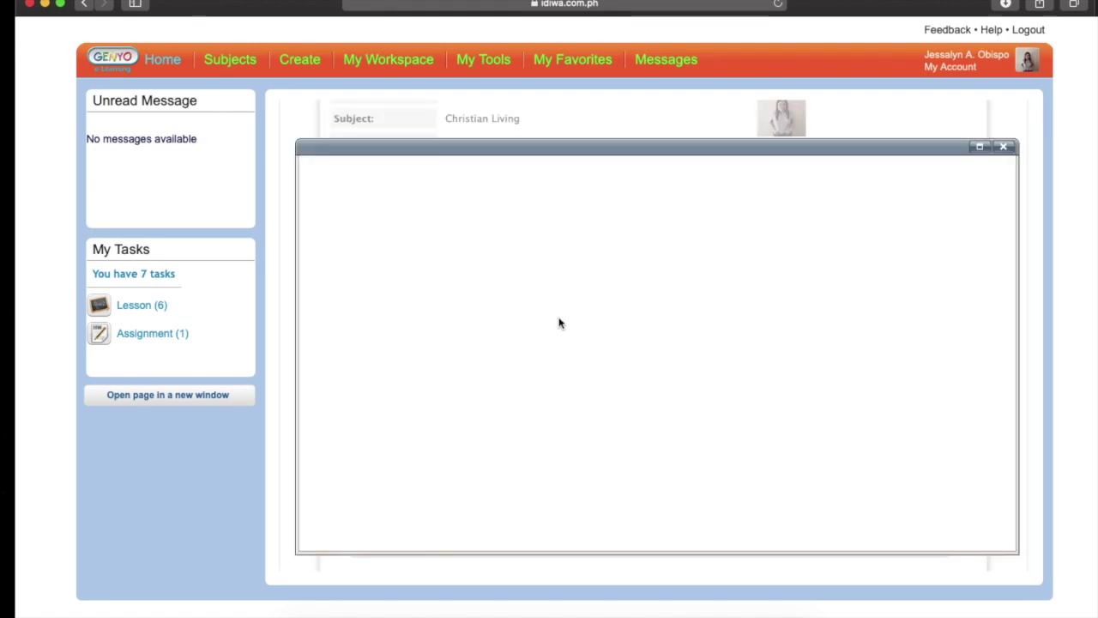
left_click(538, 307)
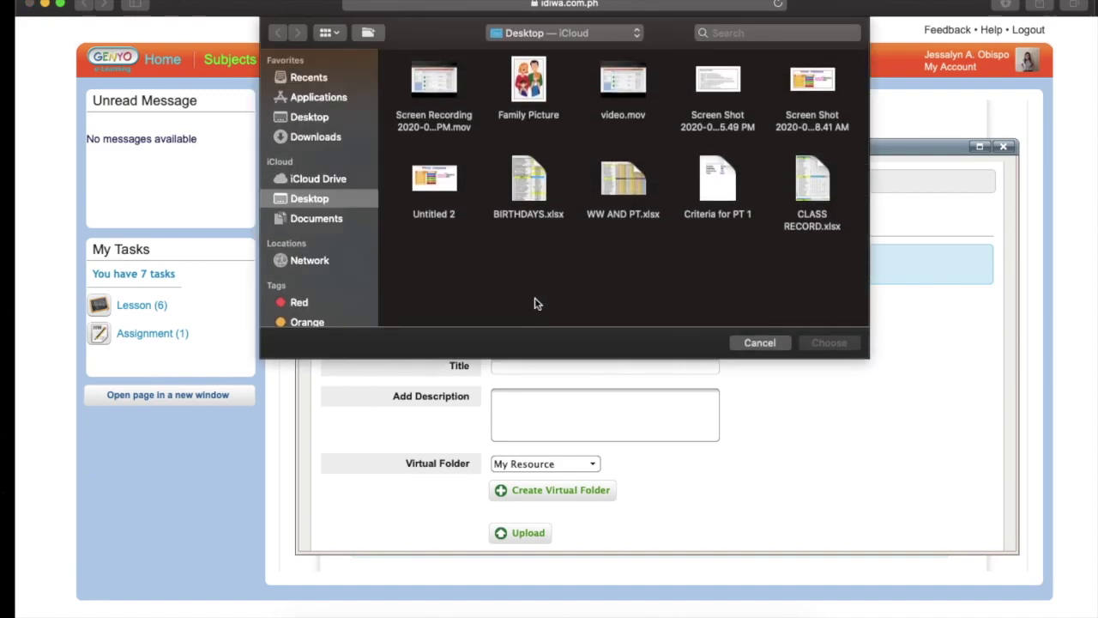
left_click(537, 81)
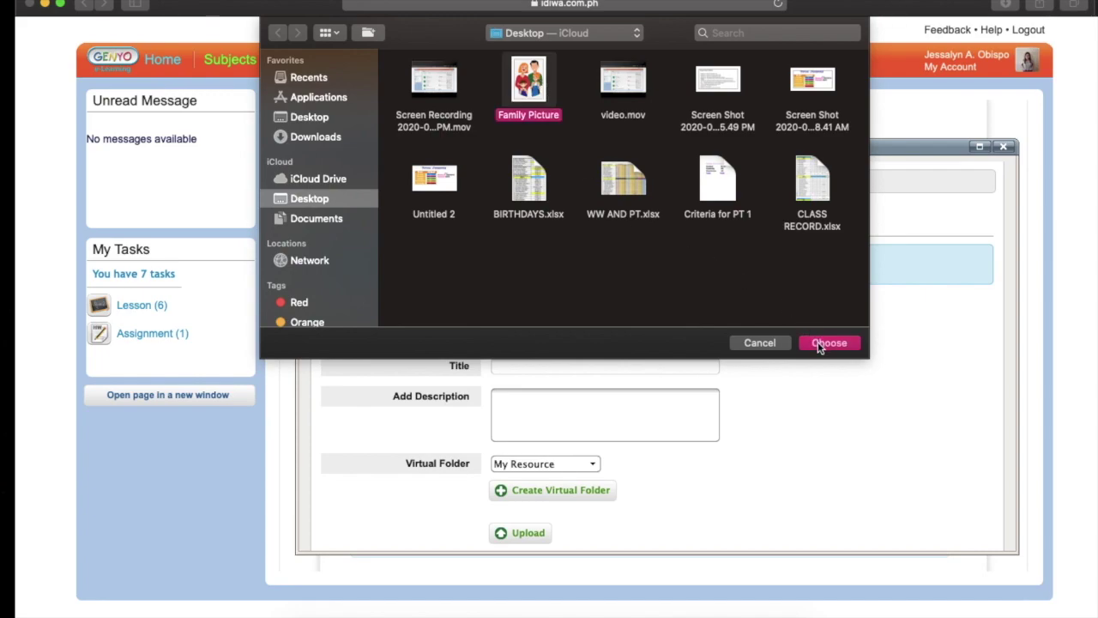
left_click(818, 342)
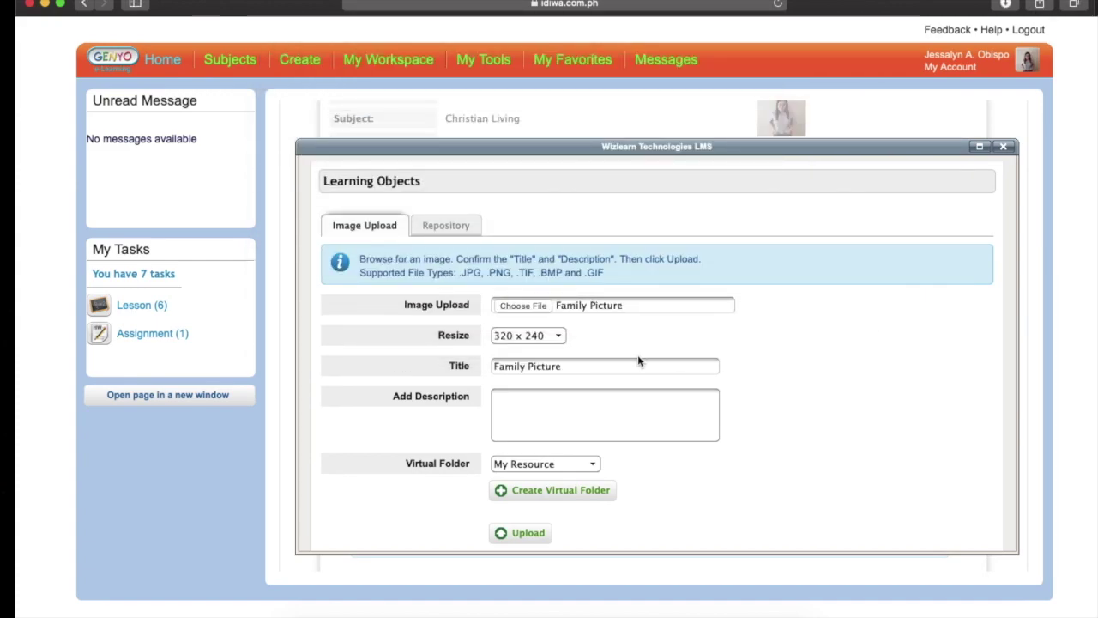
Set the image's resize option to 800 x 600 and upload it into the response.
left_click(532, 336)
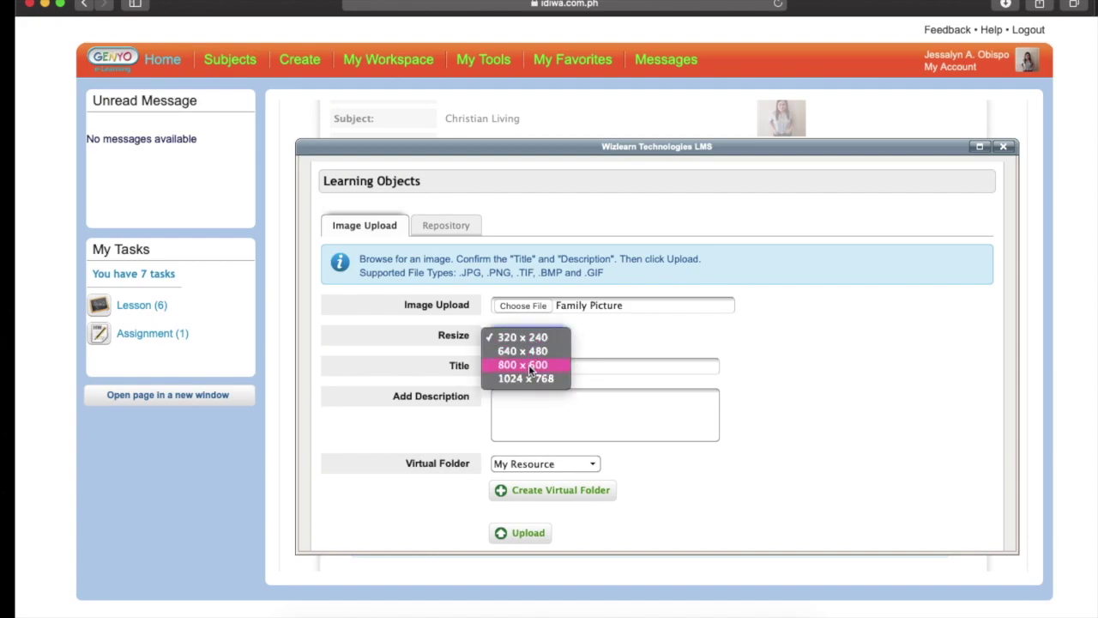
left_click(531, 365)
scroll(529, 365, "down", 1)
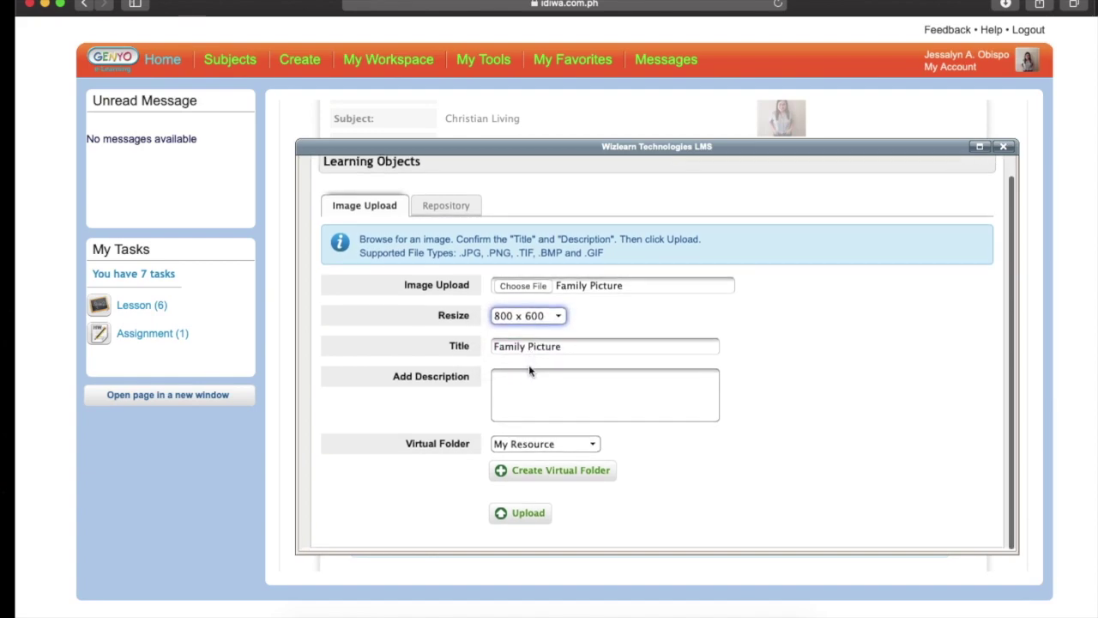
left_click(524, 392)
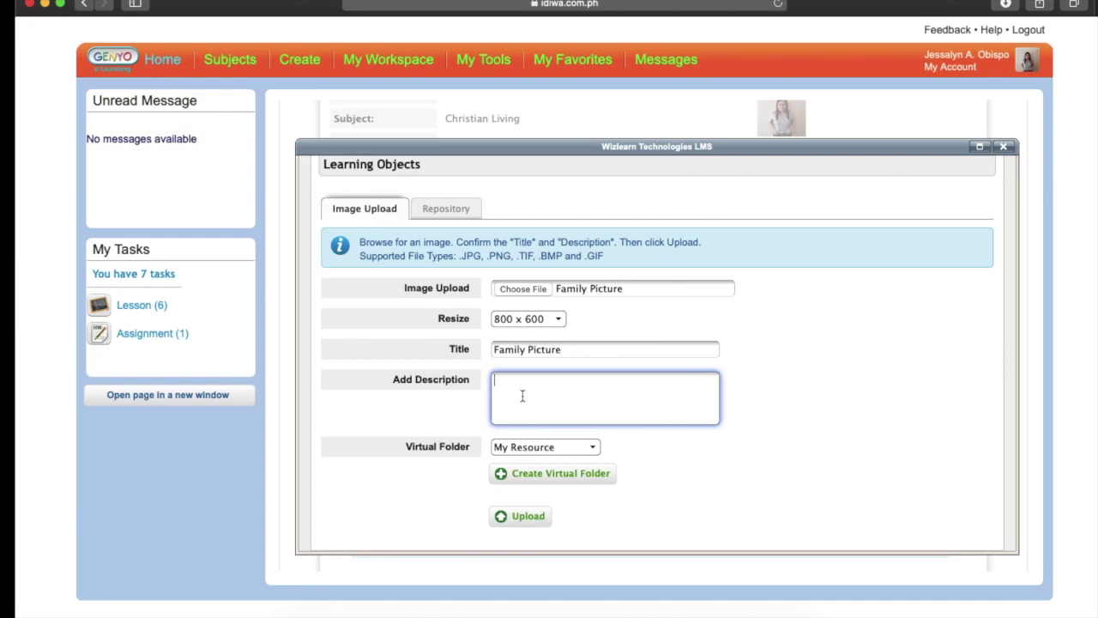
left_click(508, 517)
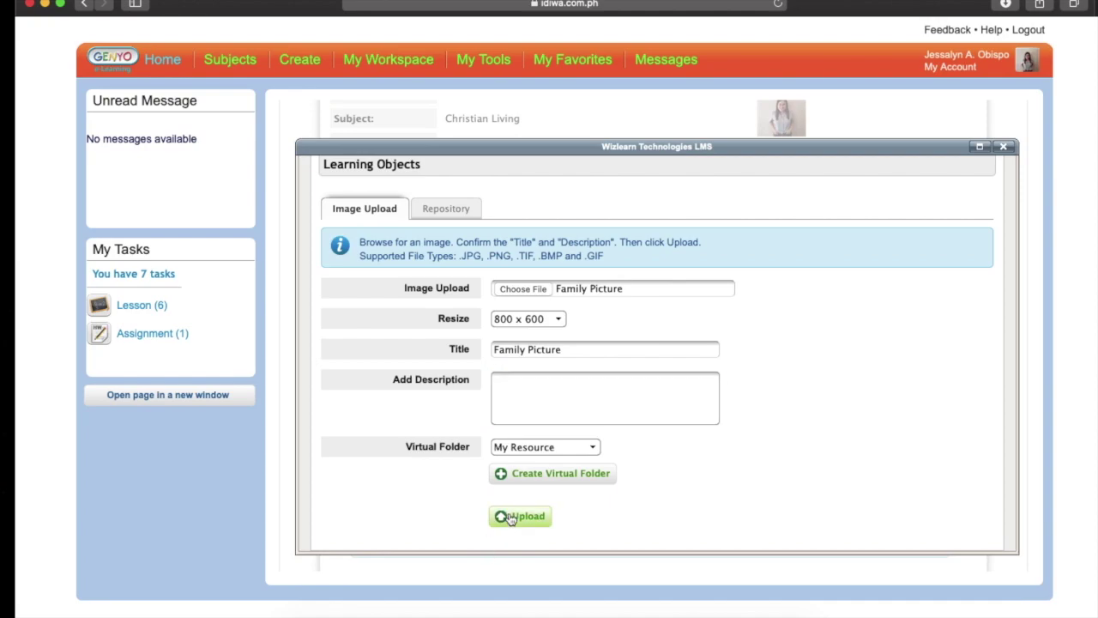
scroll(509, 514, "down", 2)
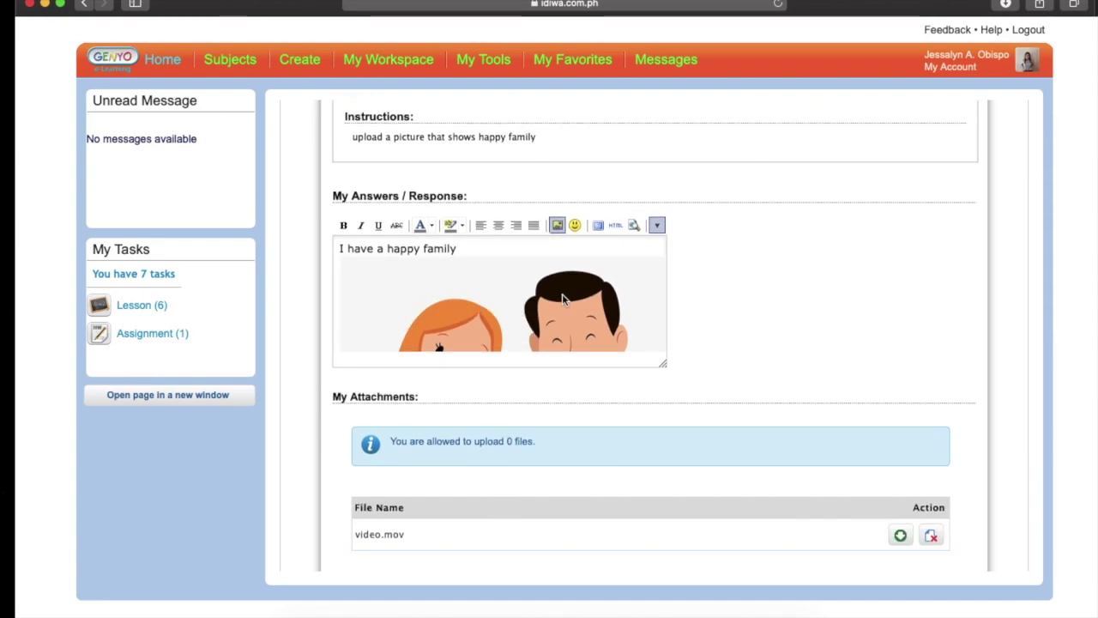
scroll(563, 299, "up", 4)
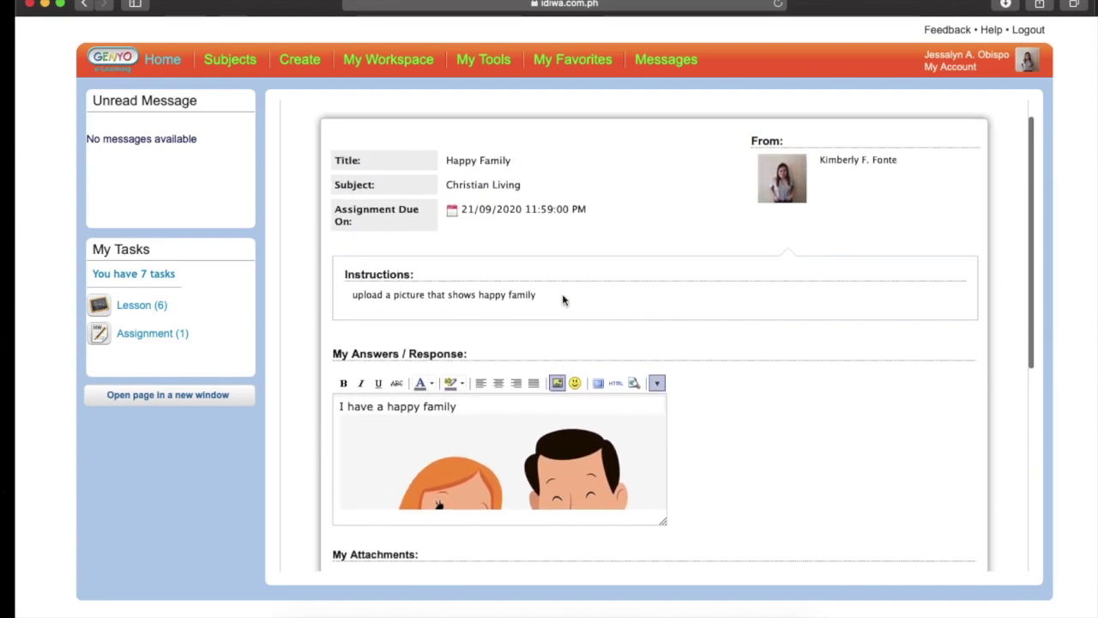
left_click(657, 382)
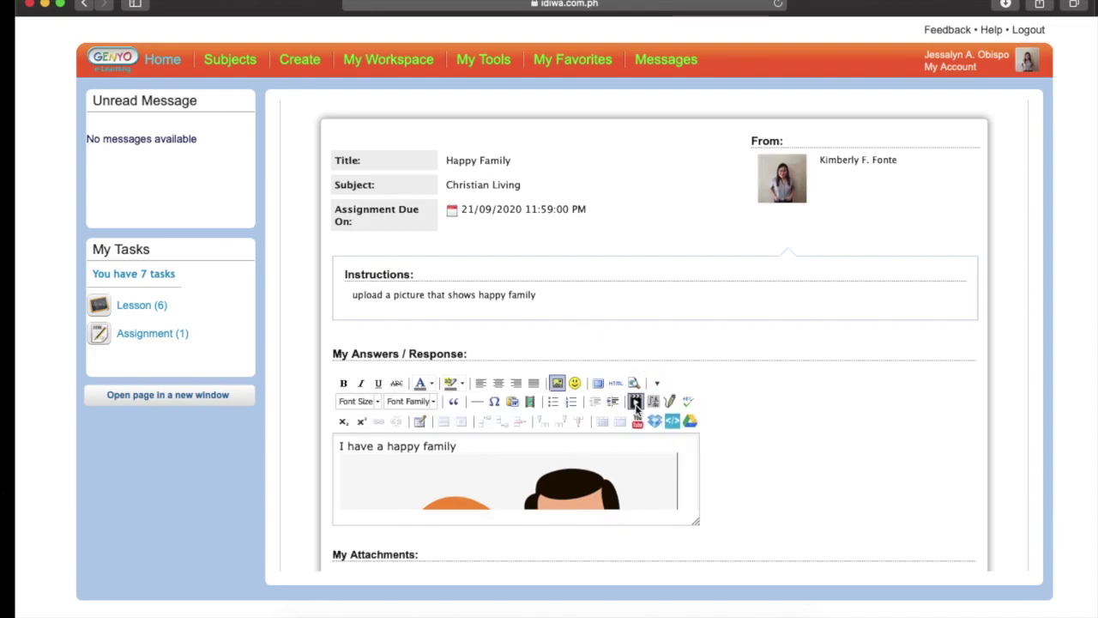
left_click(636, 403)
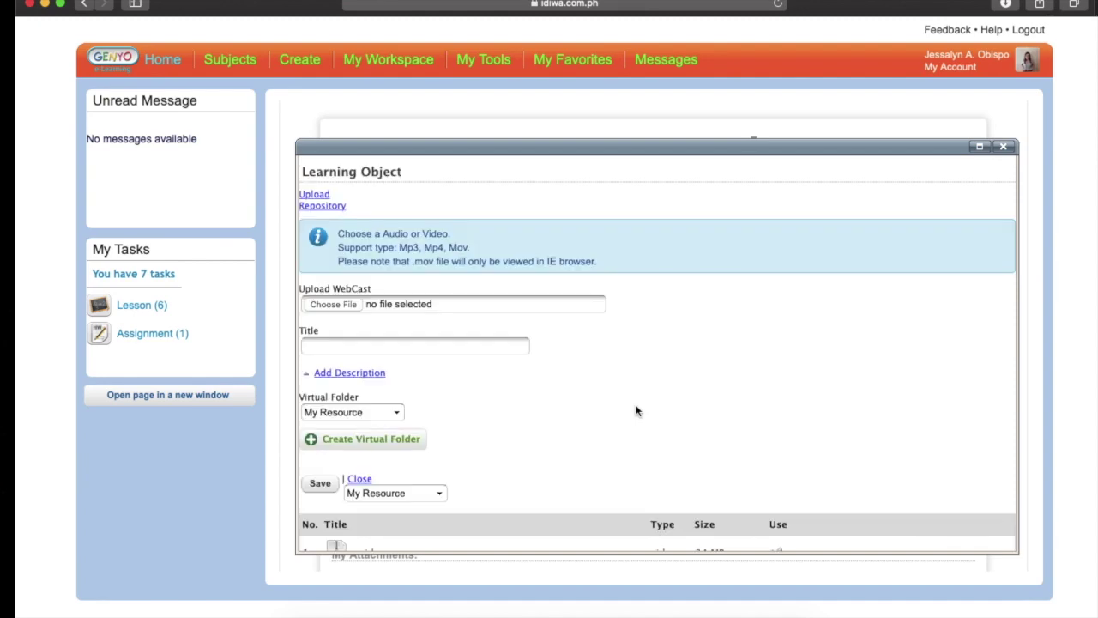
left_click(333, 305)
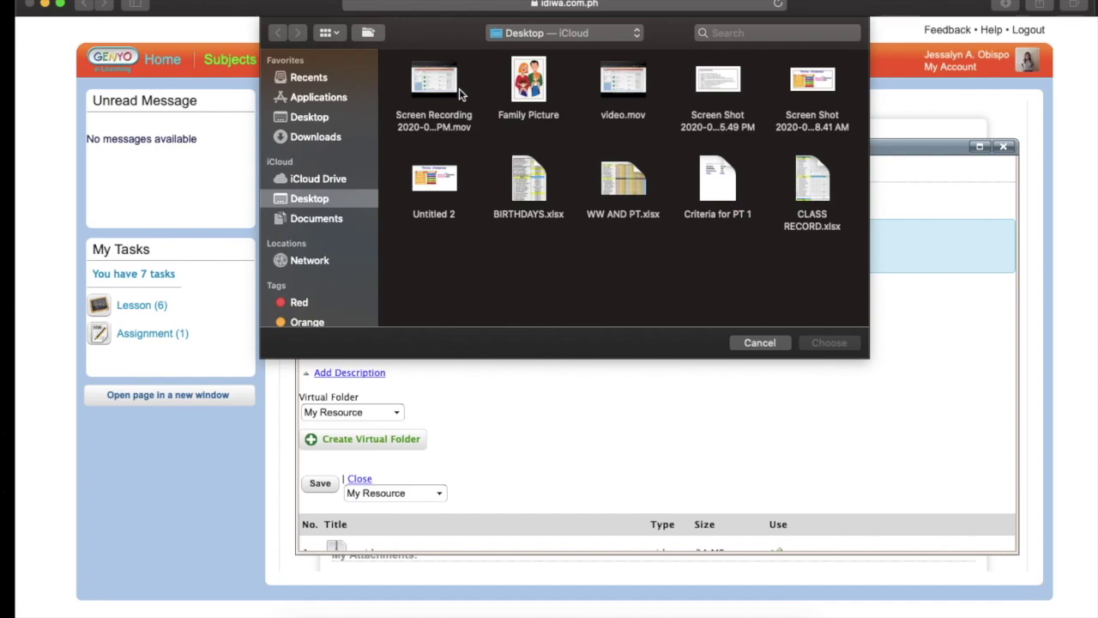
left_click(455, 93)
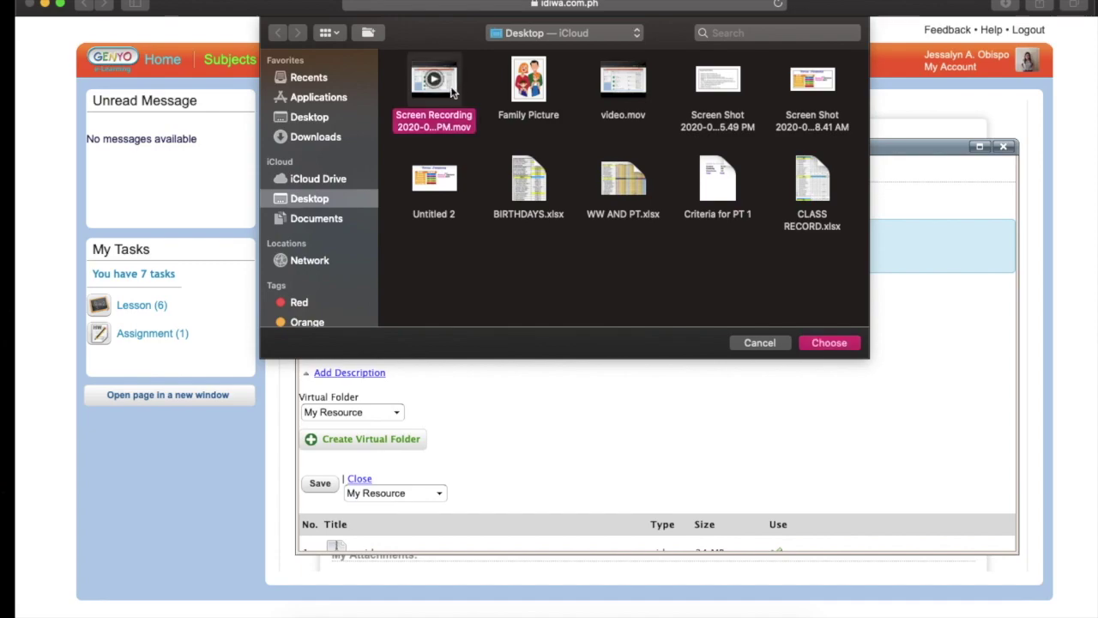
left_click(827, 342)
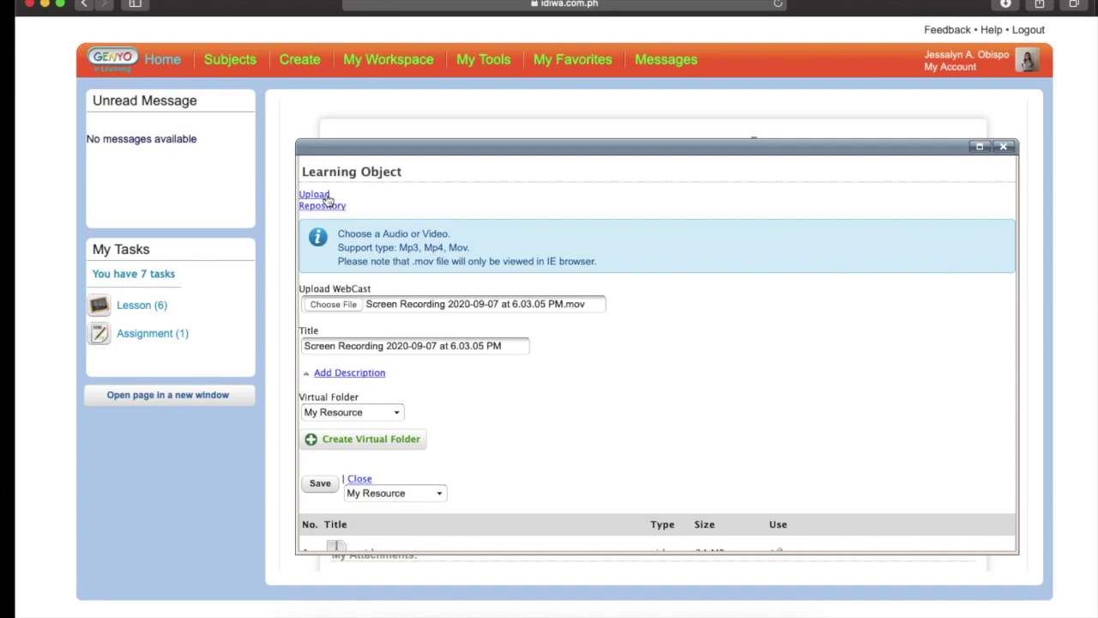
left_click(1004, 147)
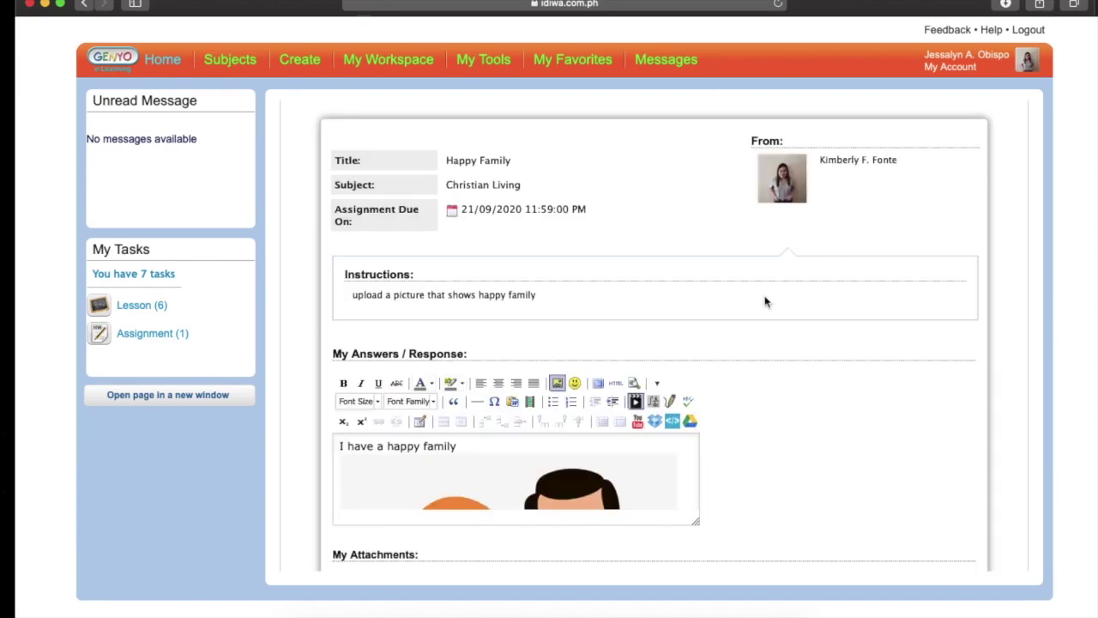
Start inserting a YouTube video into the response and search YouTube for "math song".
scroll(754, 314, "down", 3)
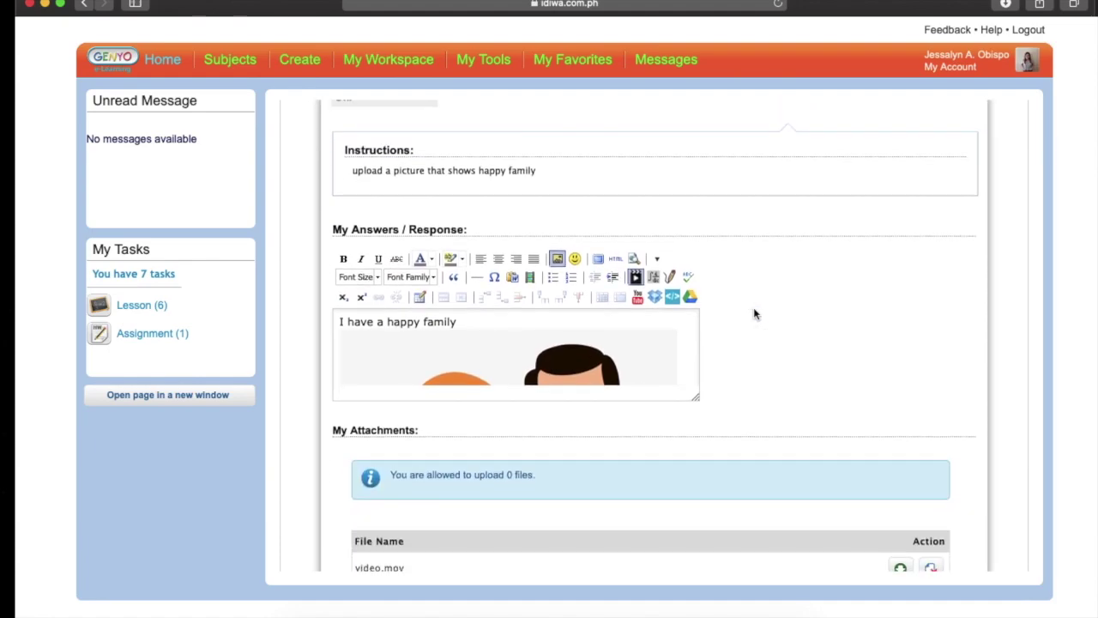
left_click(638, 298)
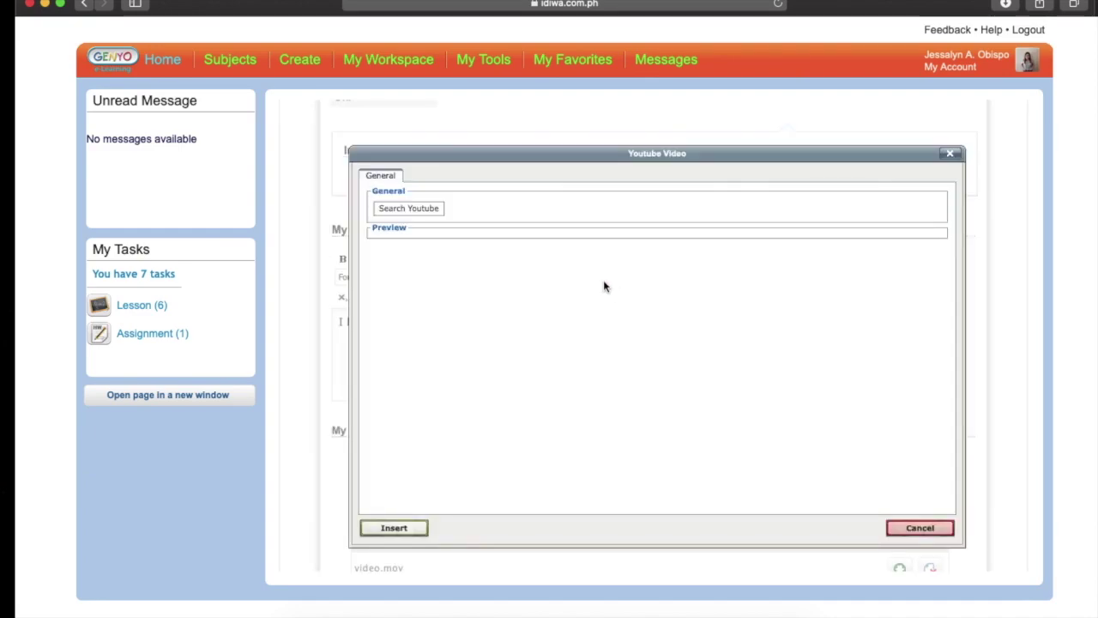
left_click(424, 209)
left_click(544, 225)
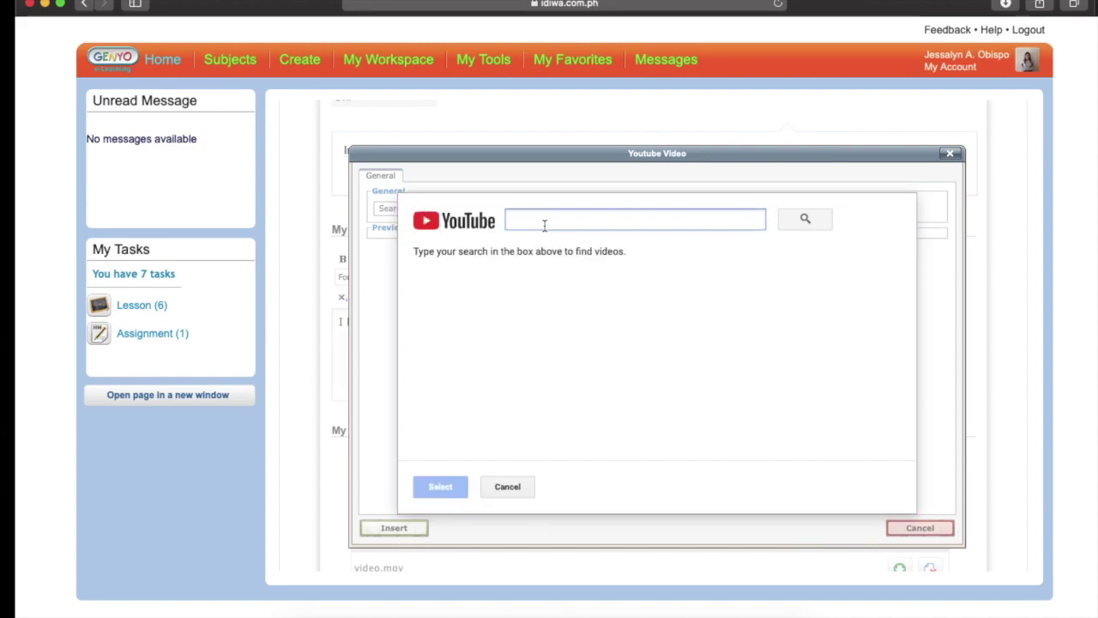
type("mat")
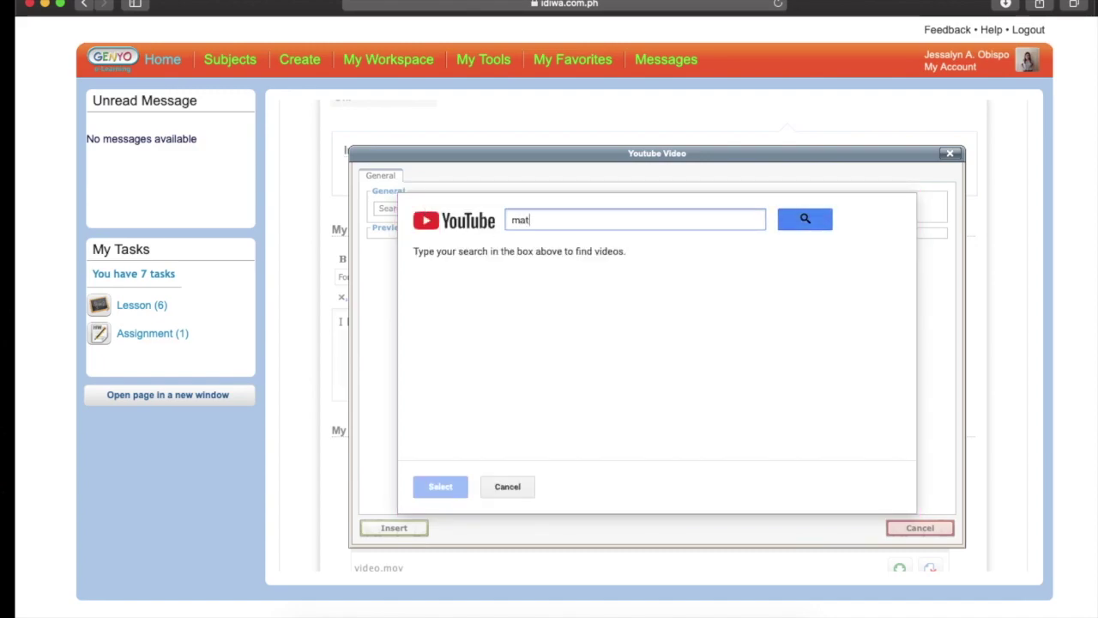
type("h song")
key("Return")
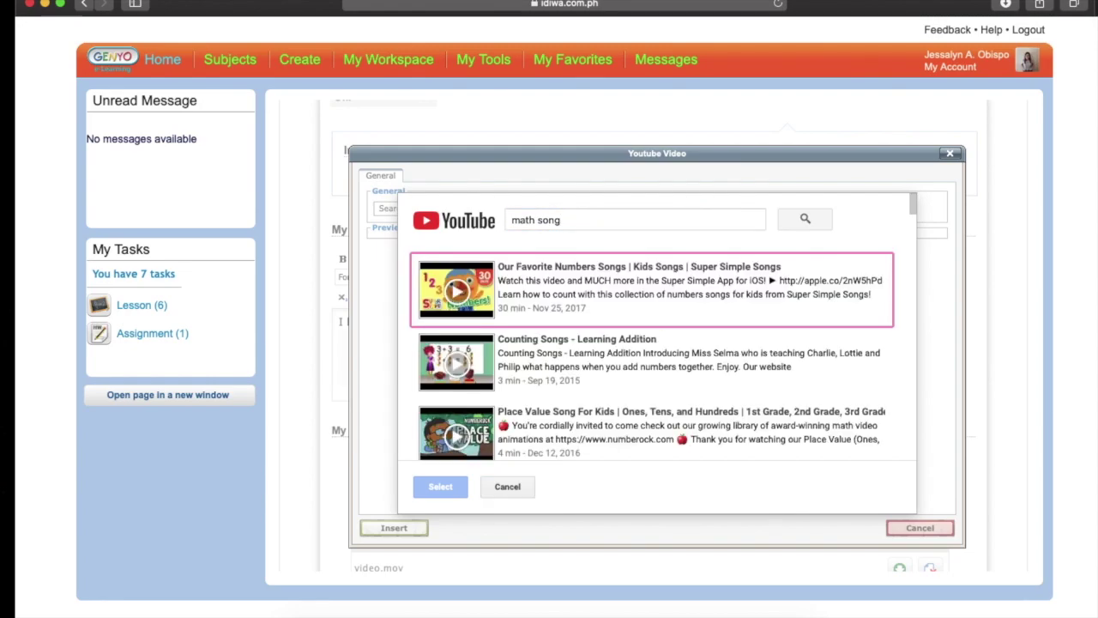
Select the 55-second video titled MATH SONG from the results and insert it into the response.
scroll(540, 362, "down", 4)
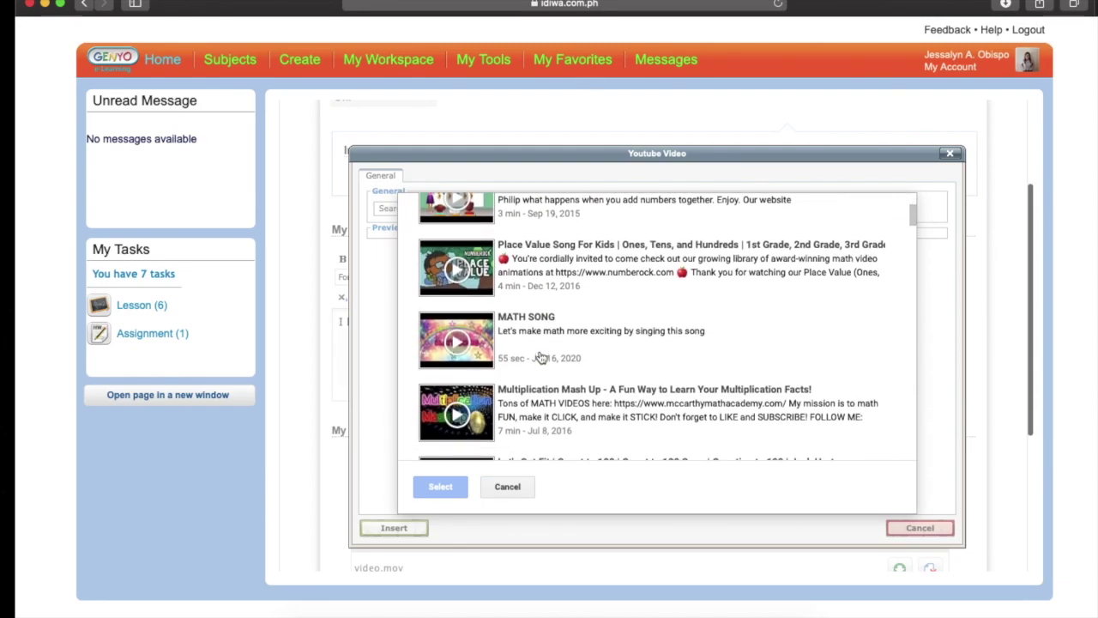
scroll(535, 314, "up", 3)
scroll(535, 312, "down", 3)
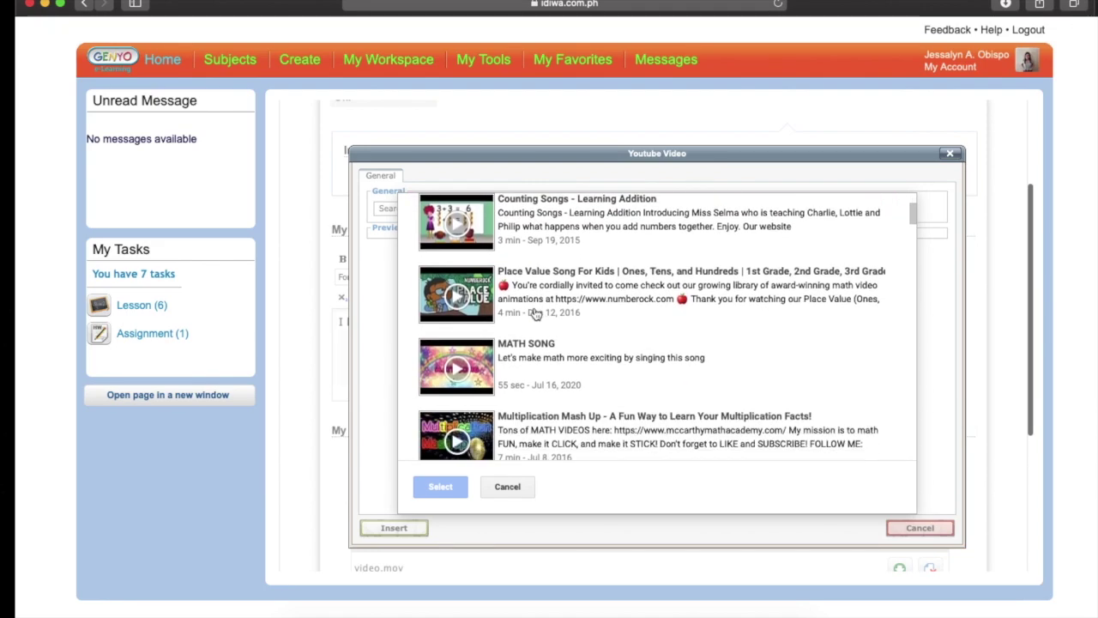
left_click(530, 359)
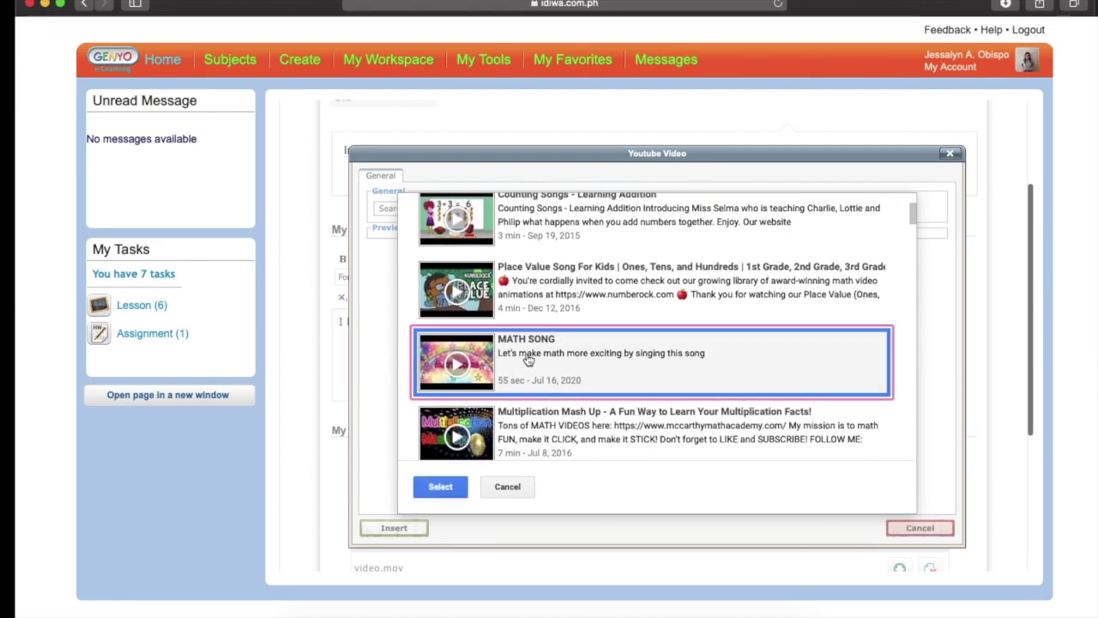
left_click(440, 487)
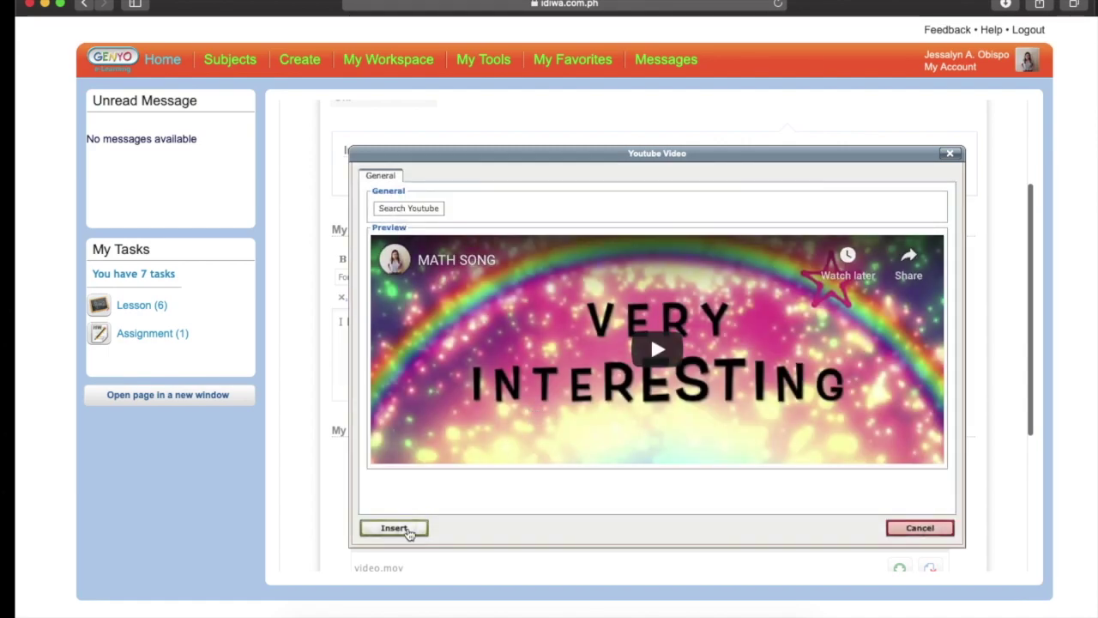
left_click(394, 527)
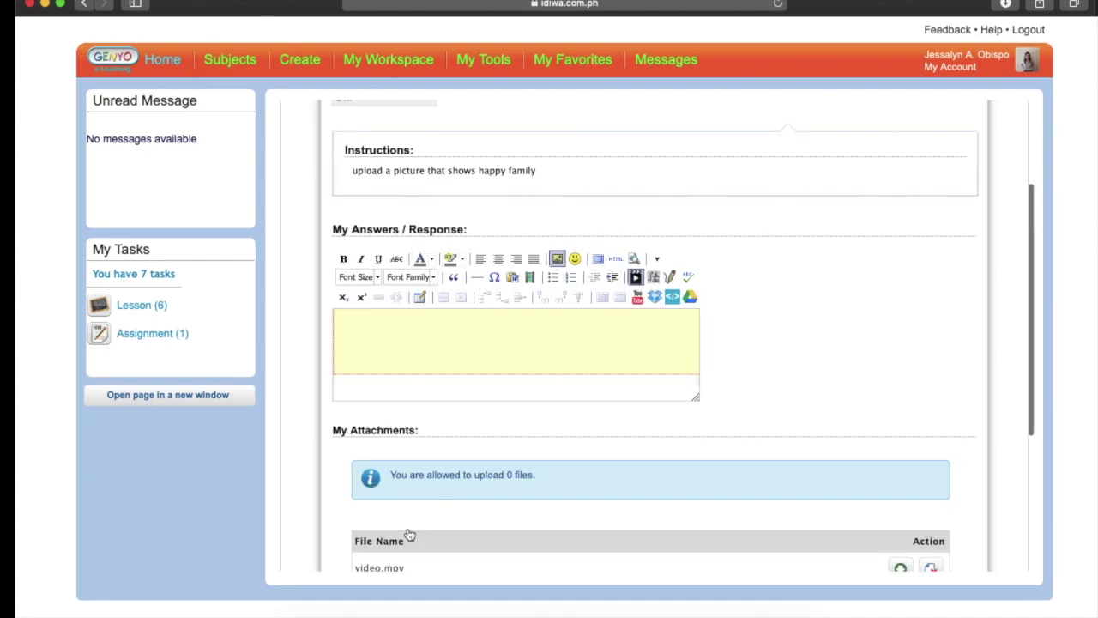
scroll(672, 449, "down", 5)
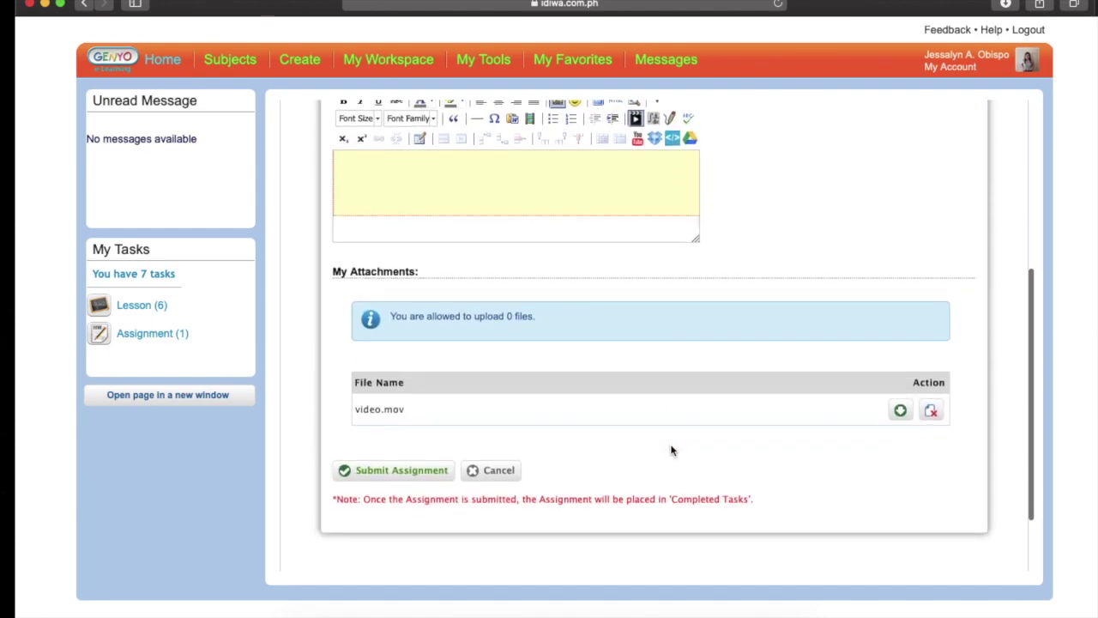
scroll(672, 450, "up", 1)
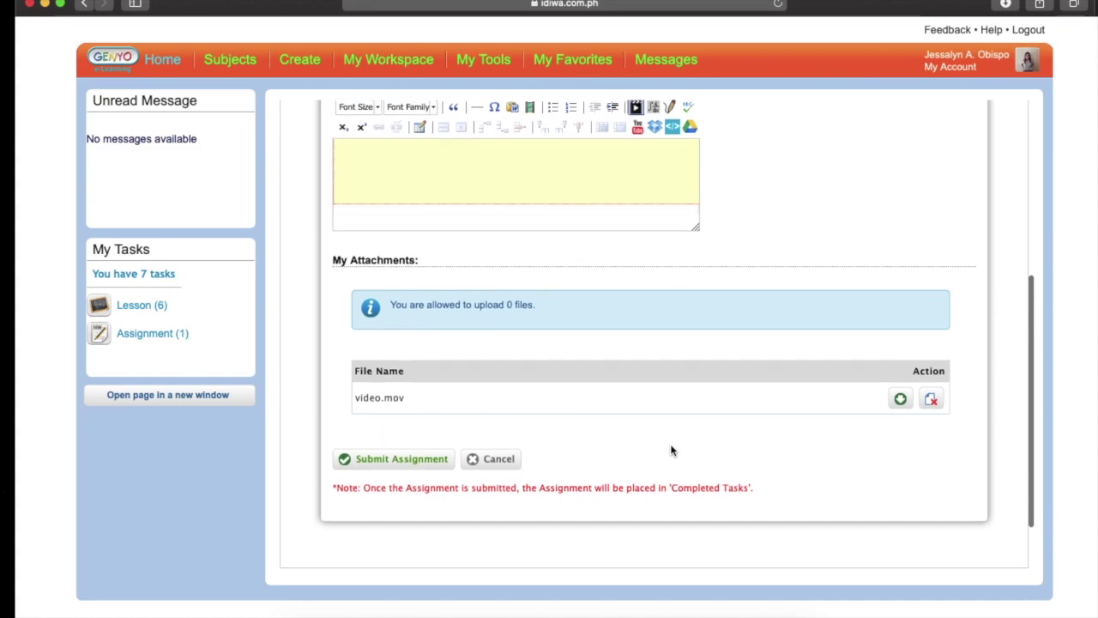
scroll(672, 449, "down", 1)
scroll(672, 450, "up", 5)
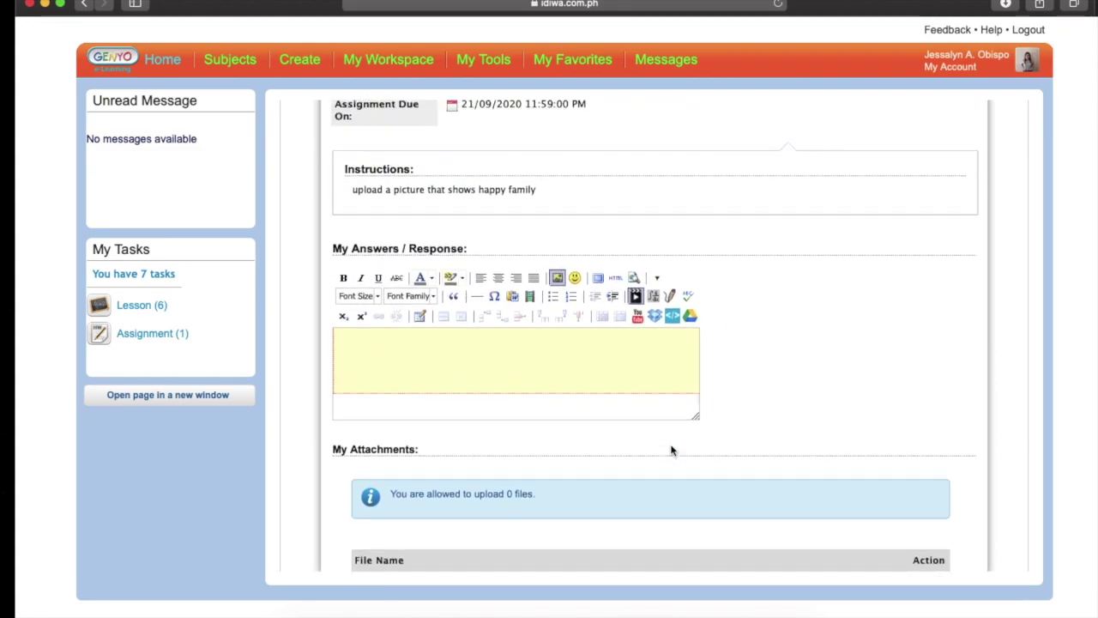
left_click(691, 317)
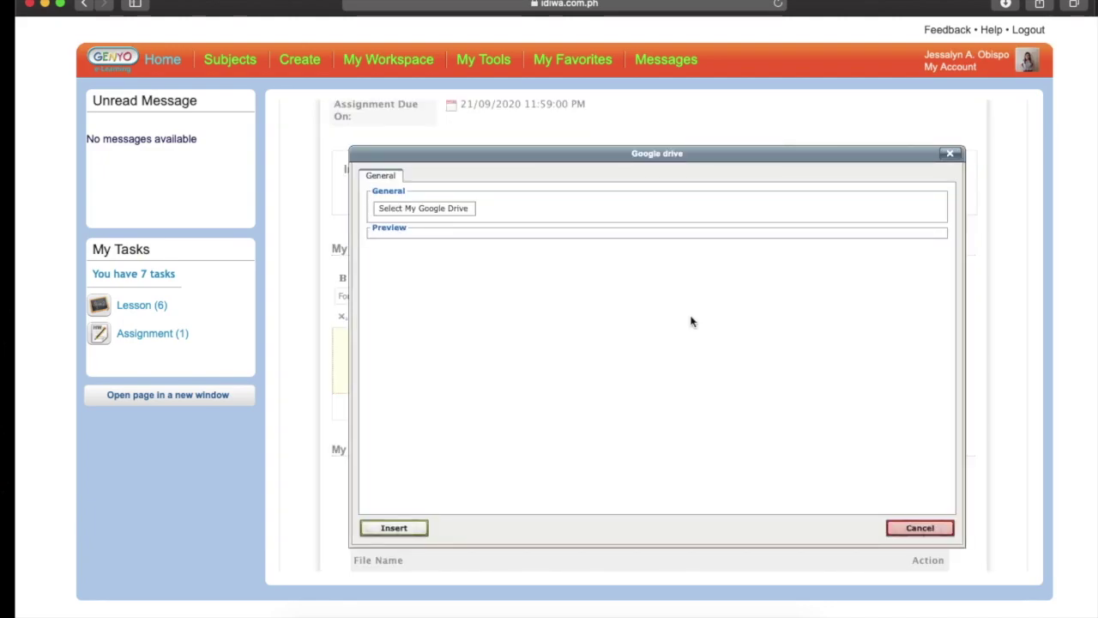
left_click(914, 530)
scroll(671, 454, "down", 5)
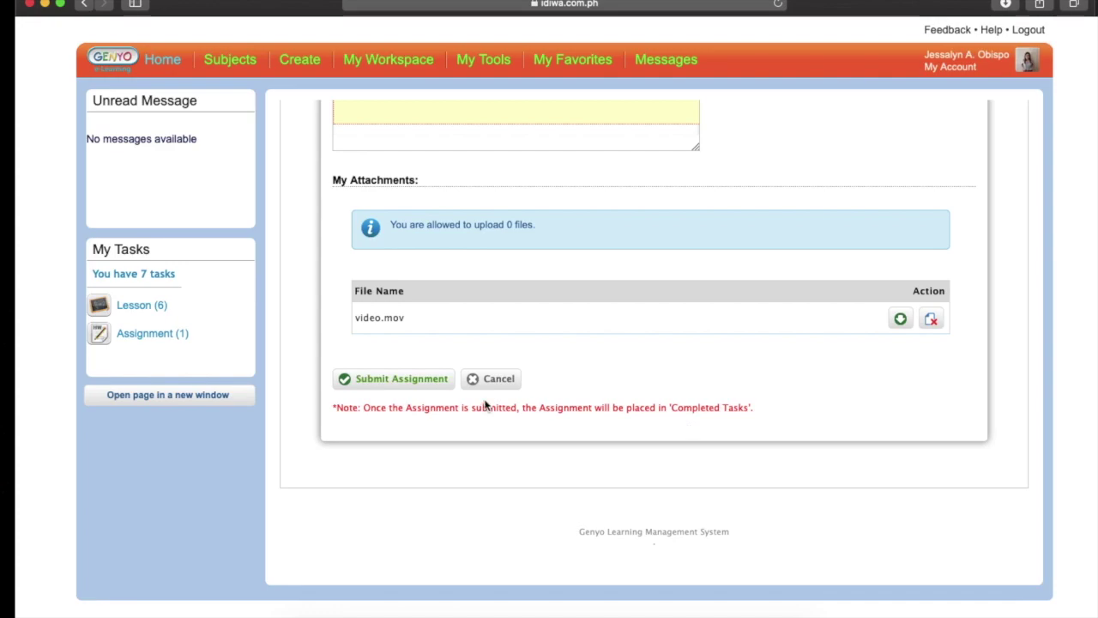
Submit the Happy Family assignment and review the submitted response and attachments.
left_click(380, 382)
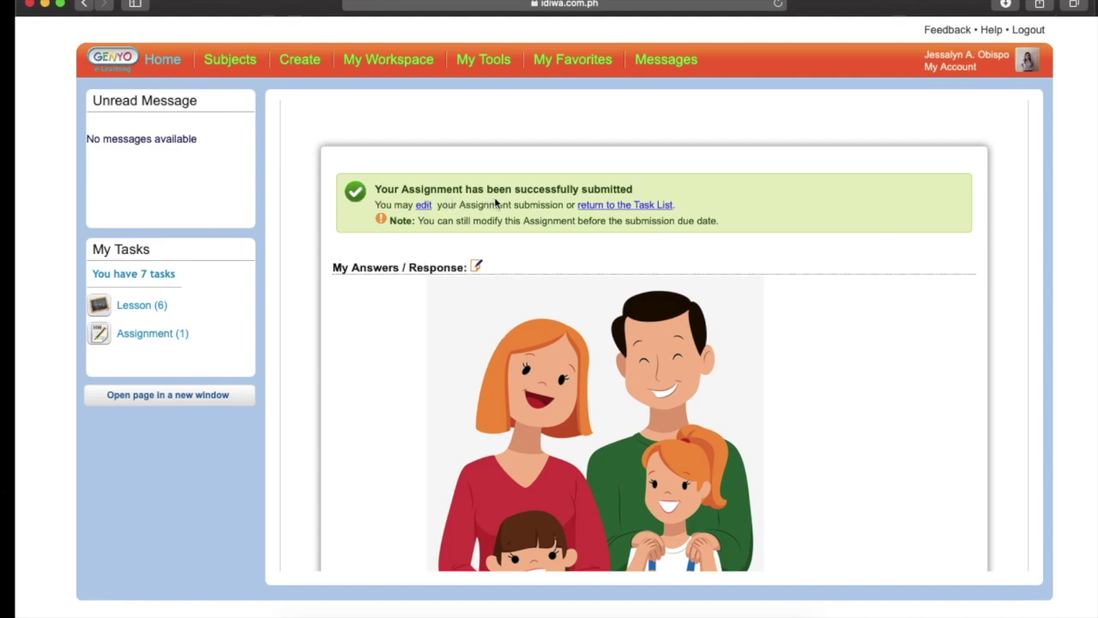
scroll(562, 200, "down", 10)
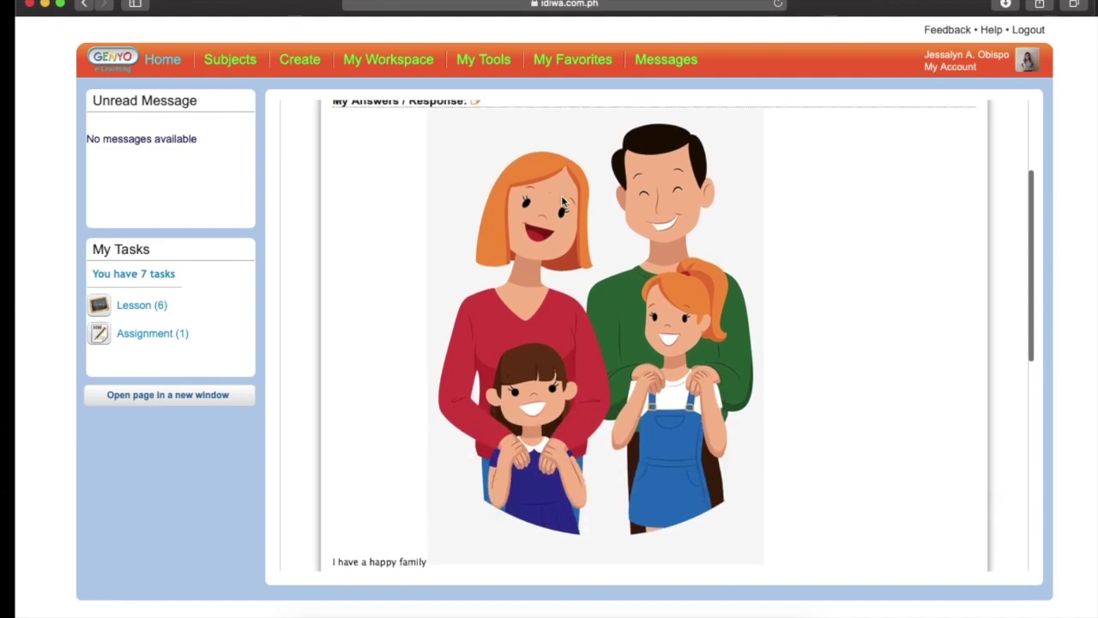
scroll(562, 202, "down", 2)
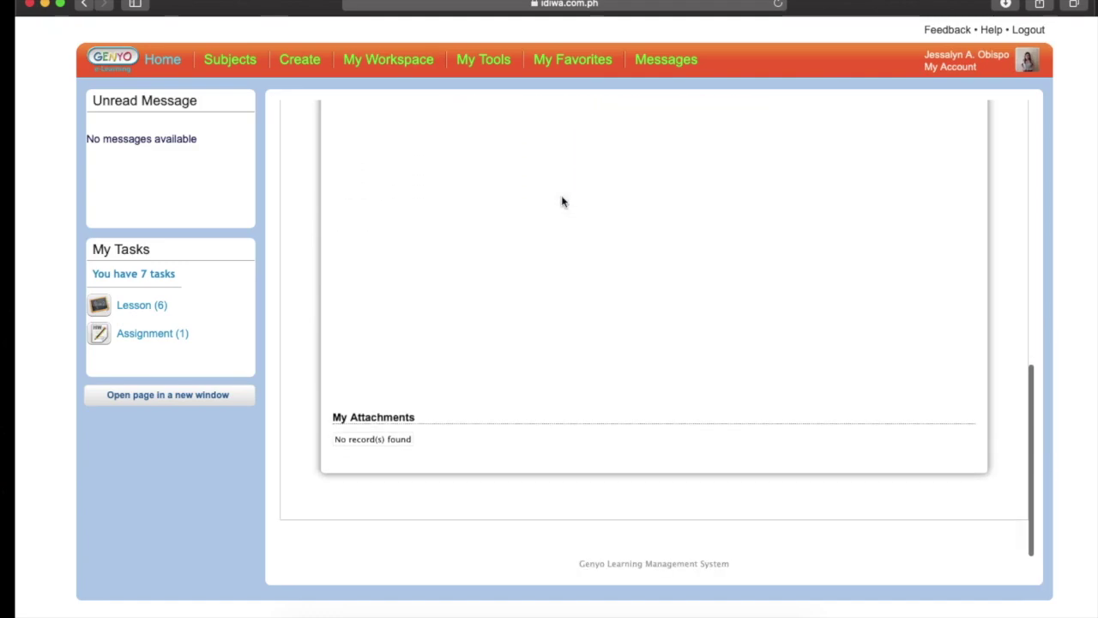
scroll(562, 201, "up", 5)
scroll(561, 195, "up", 2)
scroll(561, 194, "down", 5)
scroll(561, 194, "up", 6)
scroll(562, 195, "up", 2)
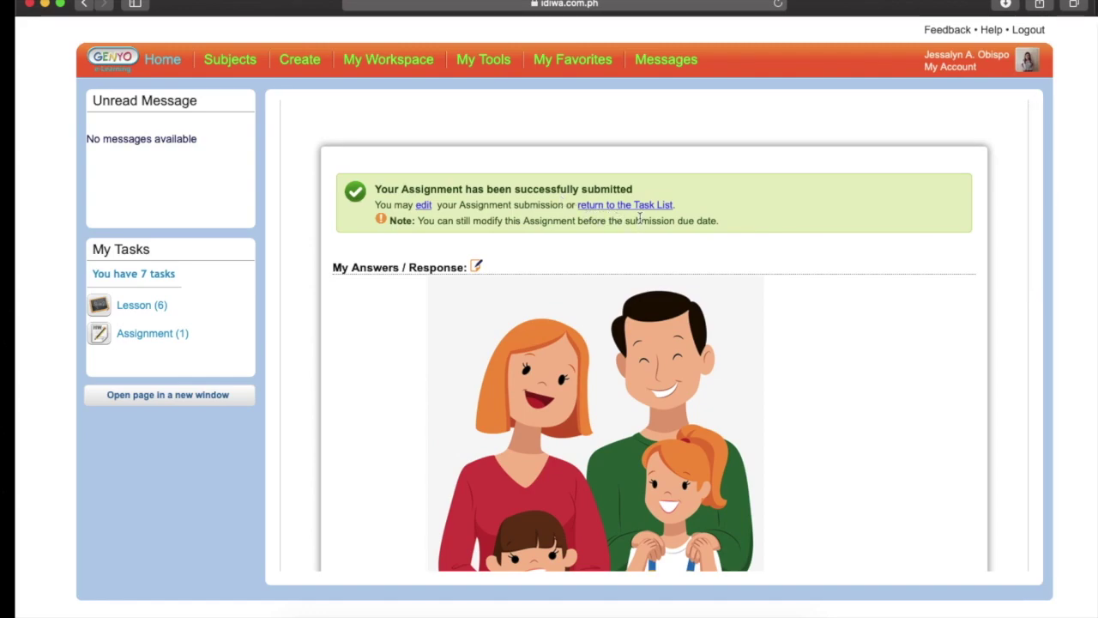
Return to the home page and filter the task list to show Completed Tasks.
left_click(172, 62)
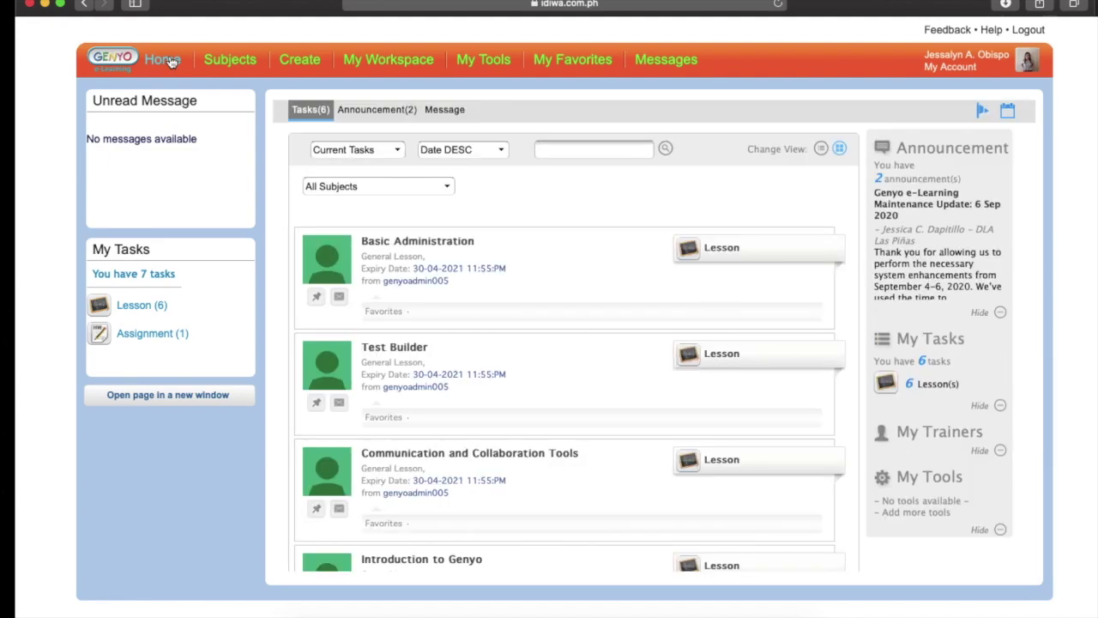
left_click(367, 150)
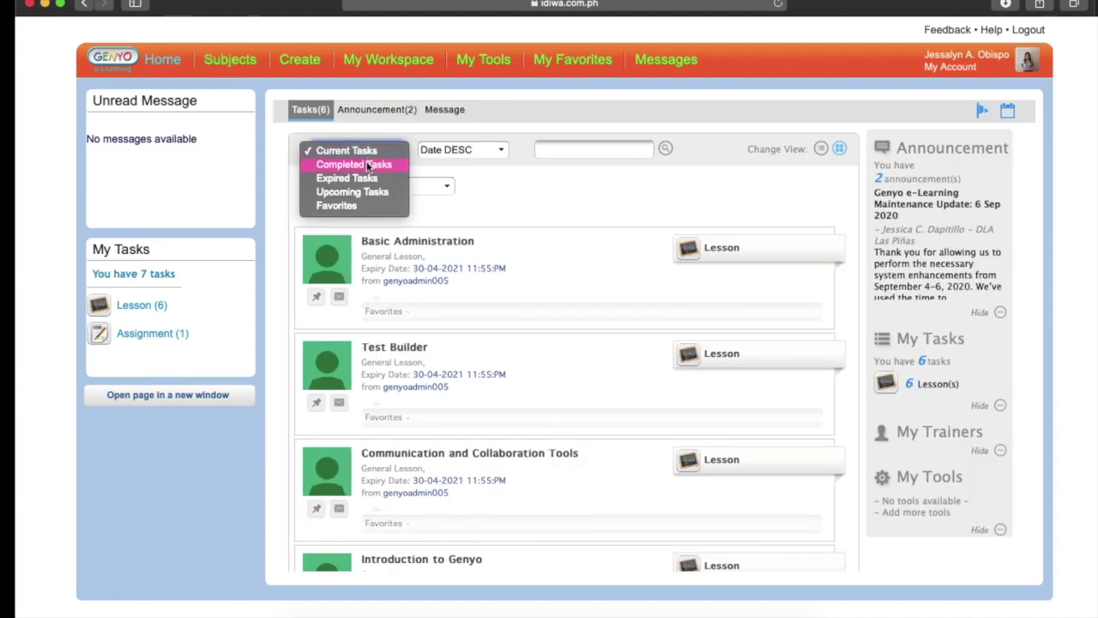
left_click(369, 165)
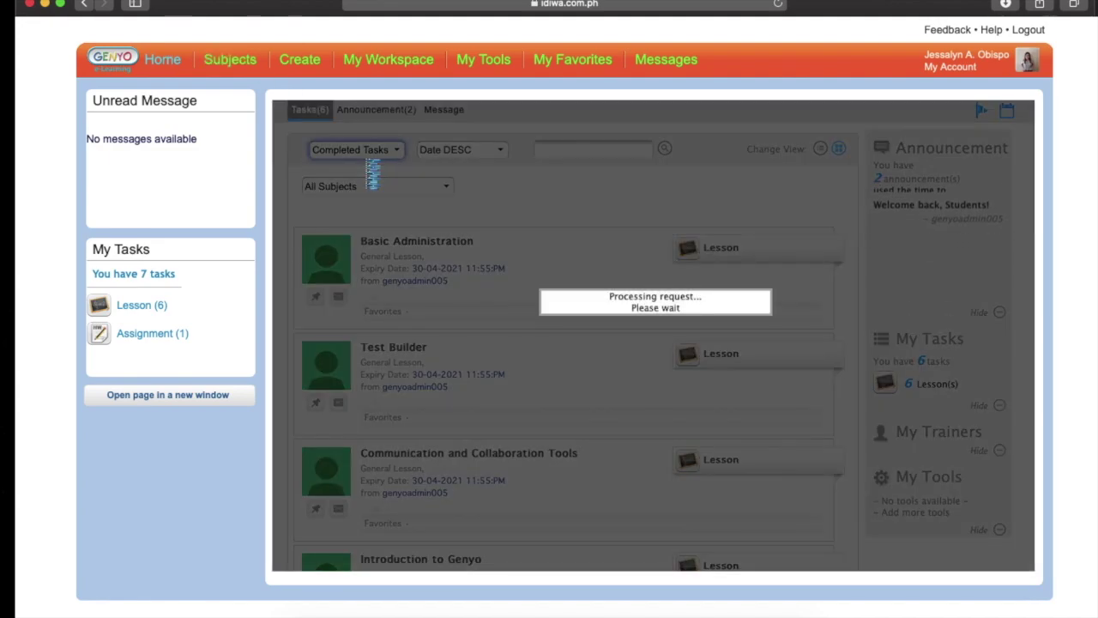